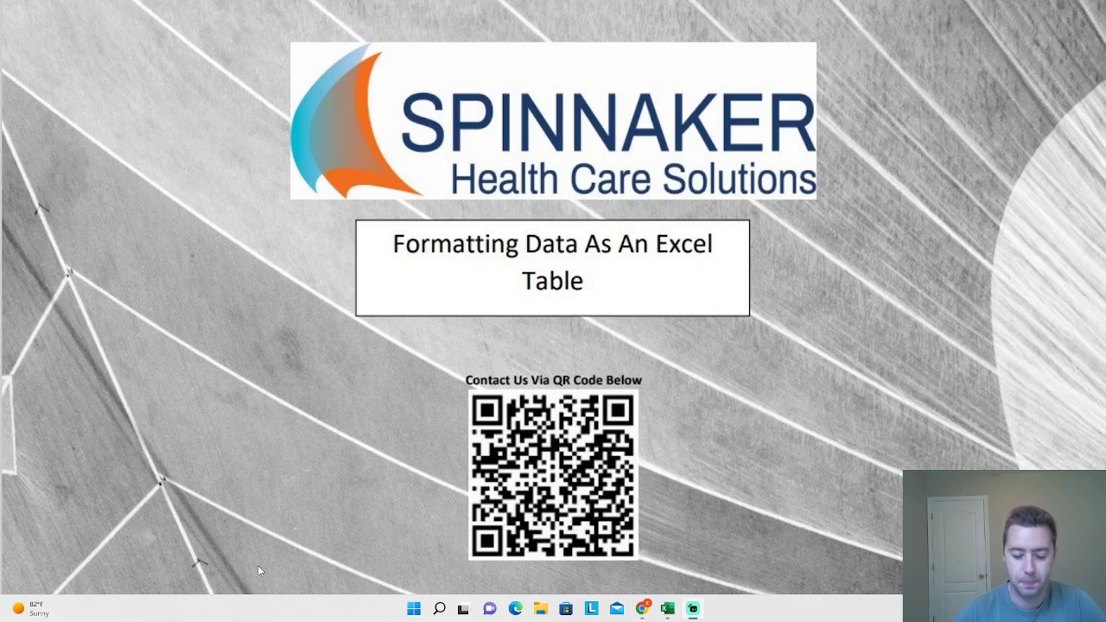
# Switch to the patient log workbook in Excel and look over the data from the header row to the last patient
pyautogui.click(667, 609)
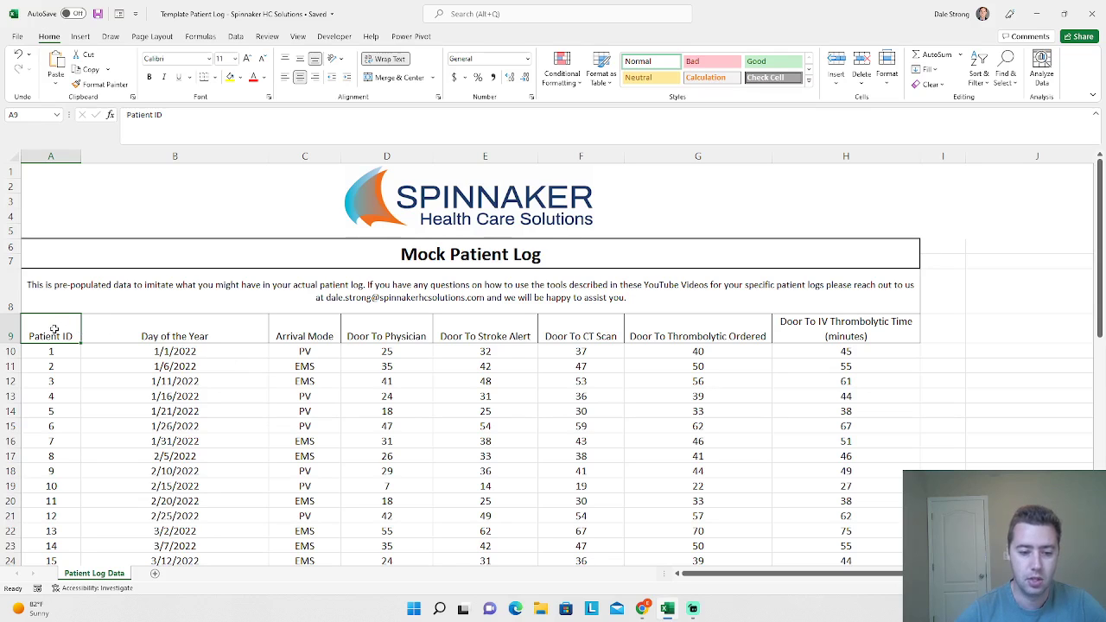
pyautogui.scroll(-8, 706, 459)
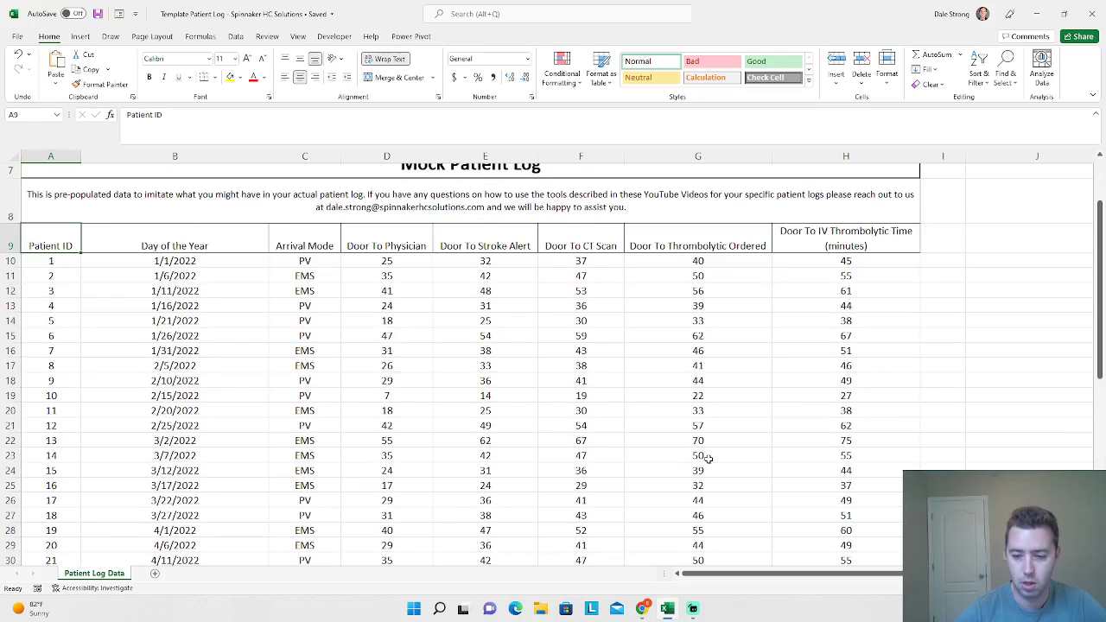
pyautogui.scroll(-6, 795, 455)
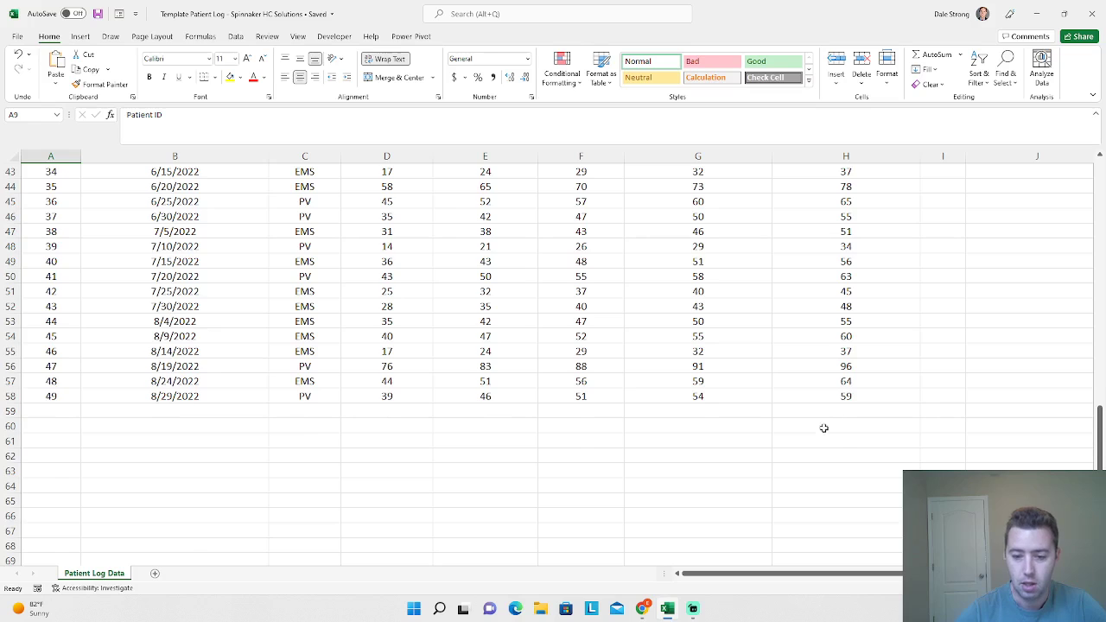
pyautogui.scroll(11, 738, 442)
pyautogui.scroll(2, 735, 442)
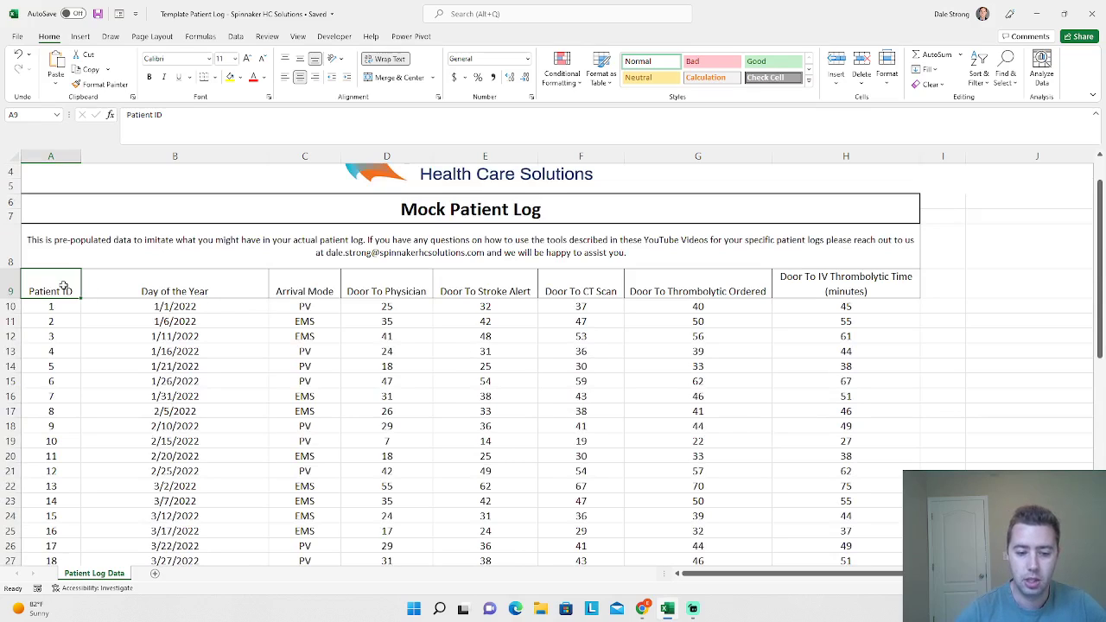
# Format the patient log data from the Patient ID header through the last row (A9:H58) as a blue light-style table with headers
pyautogui.moveTo(63, 286); pyautogui.dragTo(851, 542)
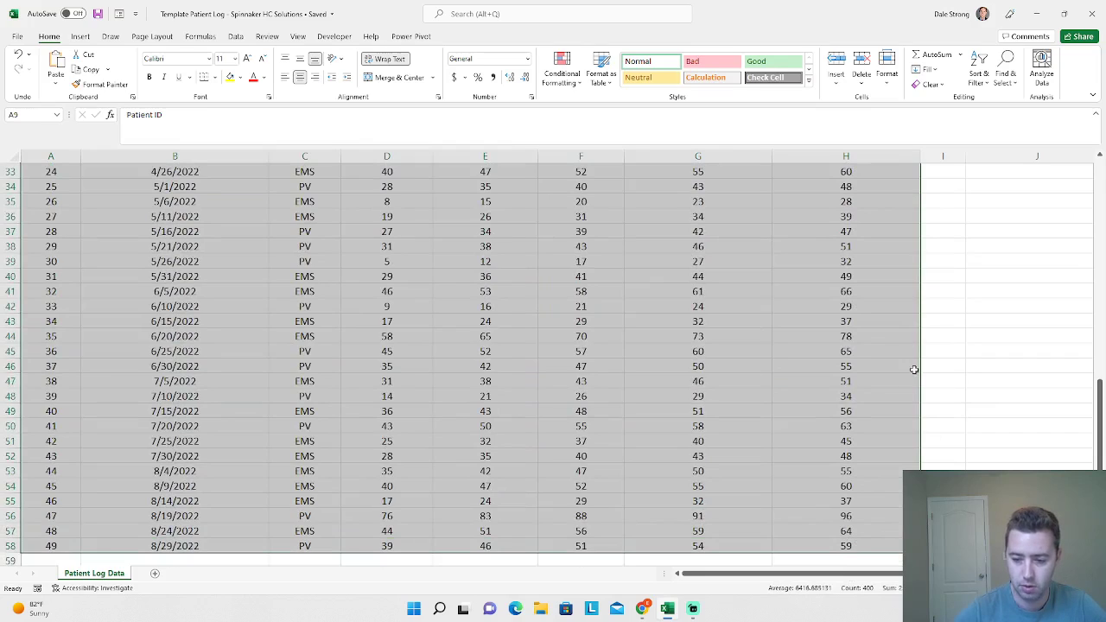
pyautogui.scroll(4, 831, 367)
pyautogui.scroll(4, 826, 375)
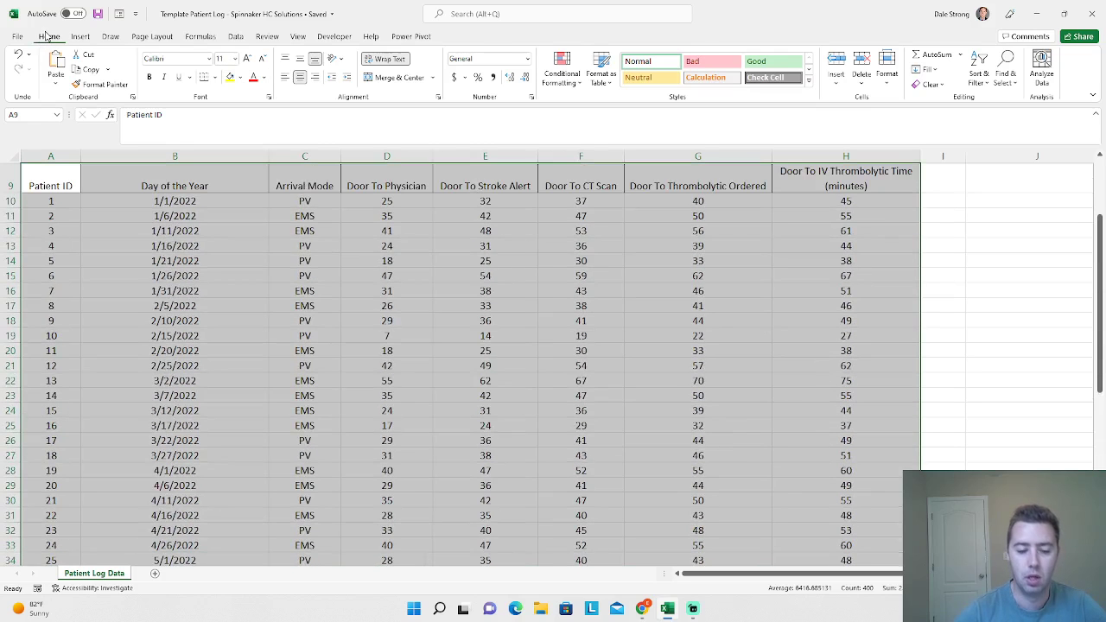
pyautogui.click(605, 80)
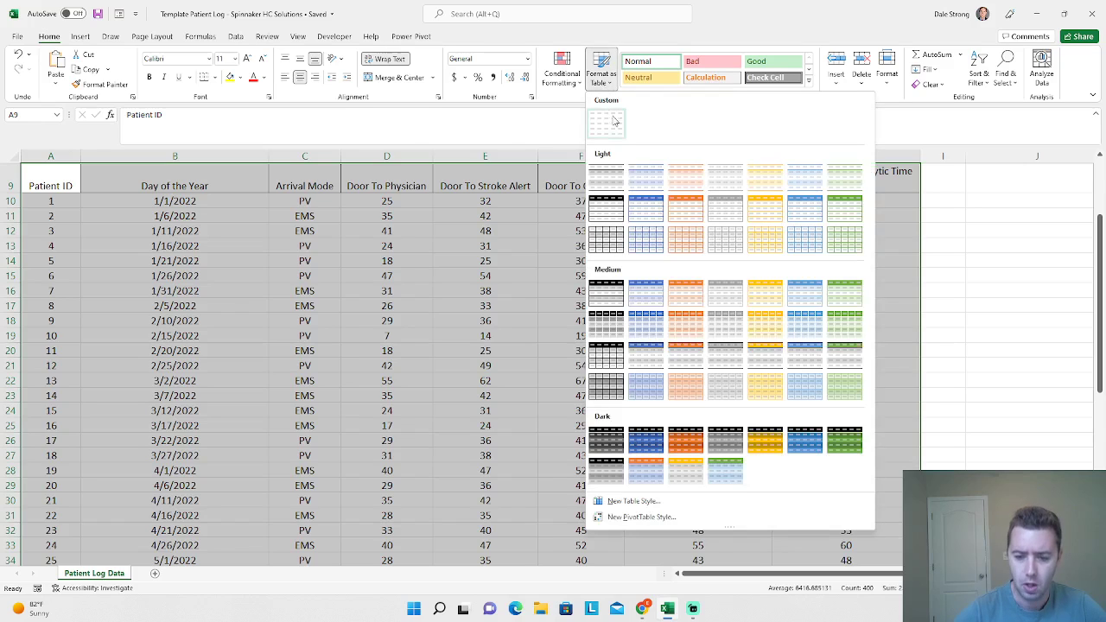
pyautogui.click(643, 211)
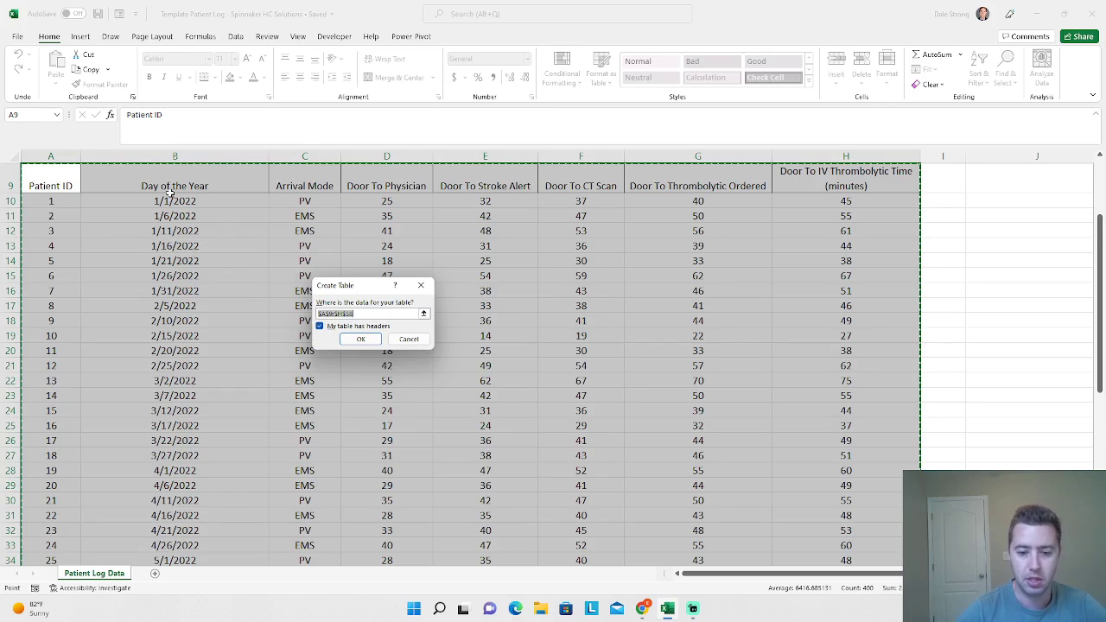
pyautogui.click(360, 339)
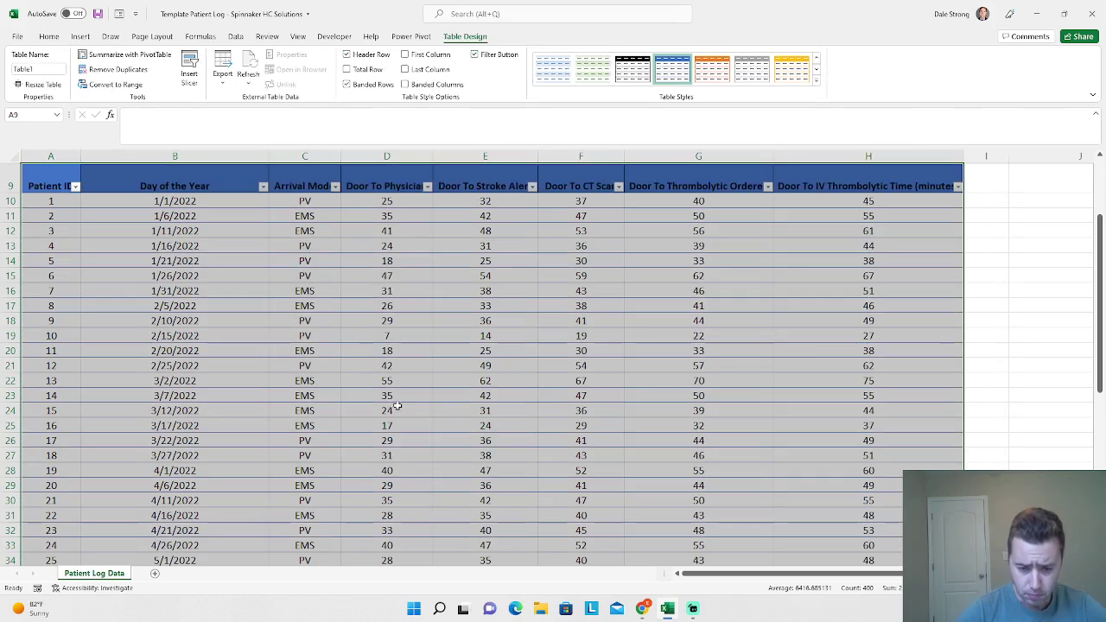
pyautogui.scroll(1, 599, 415)
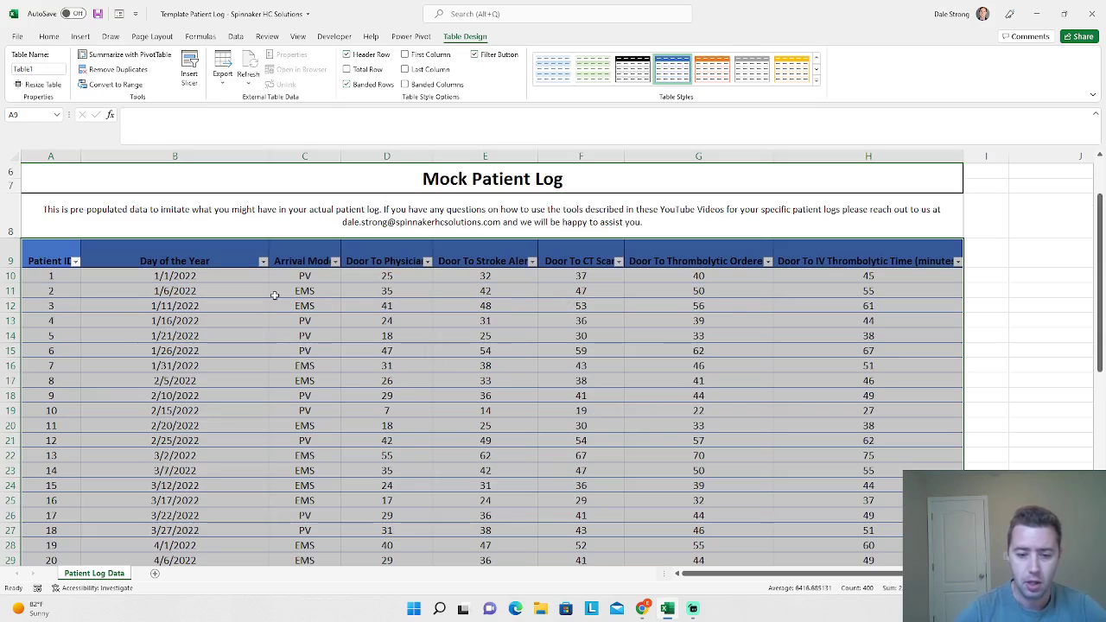
pyautogui.click(983, 263)
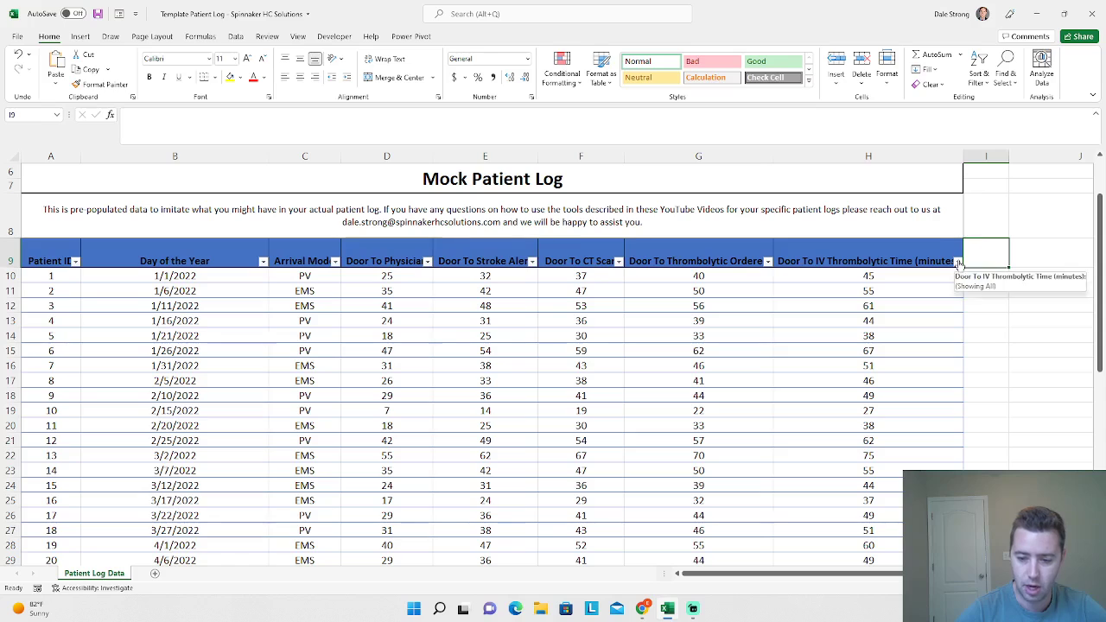
# Examine the filter choices of the Door To IV Thrombolytic Time and Day of the Year columns
pyautogui.click(958, 261)
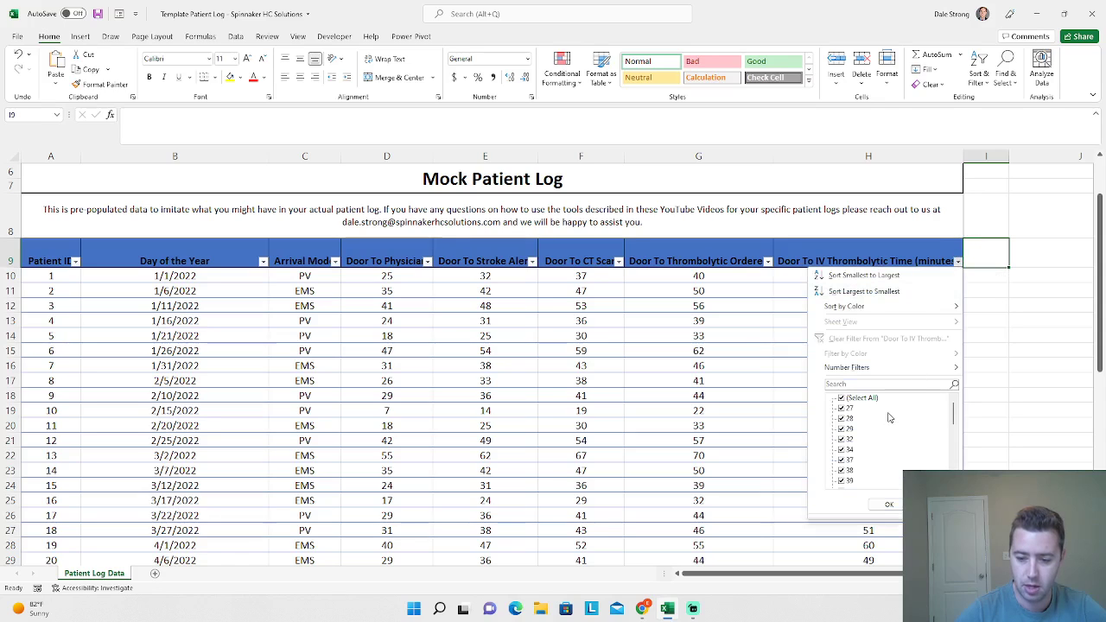
pyautogui.scroll(-5, 893, 423)
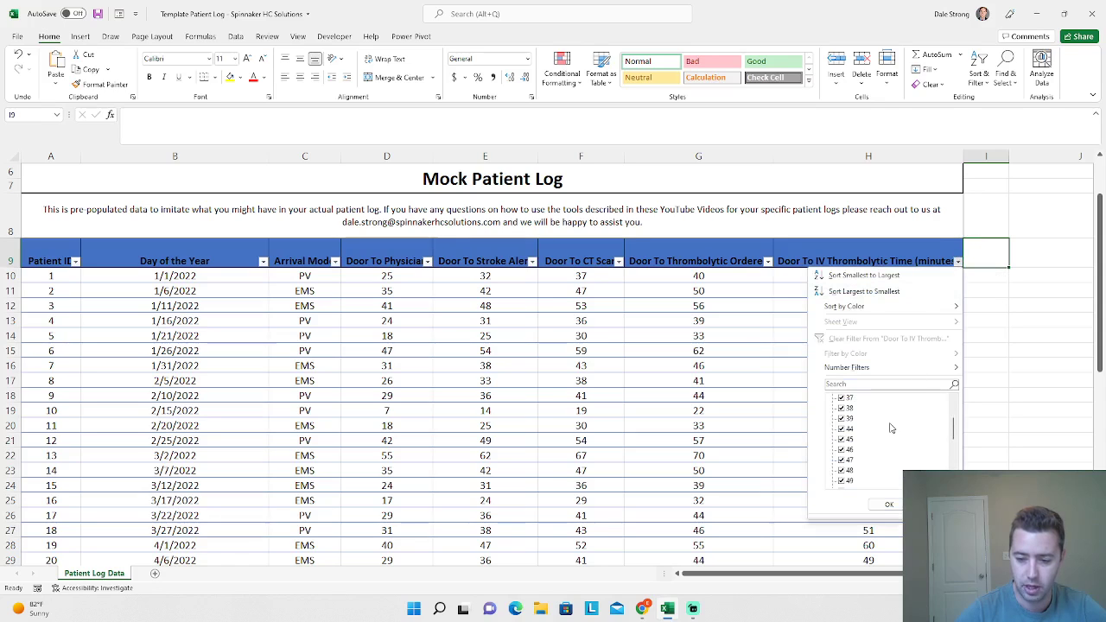
pyautogui.click(957, 261)
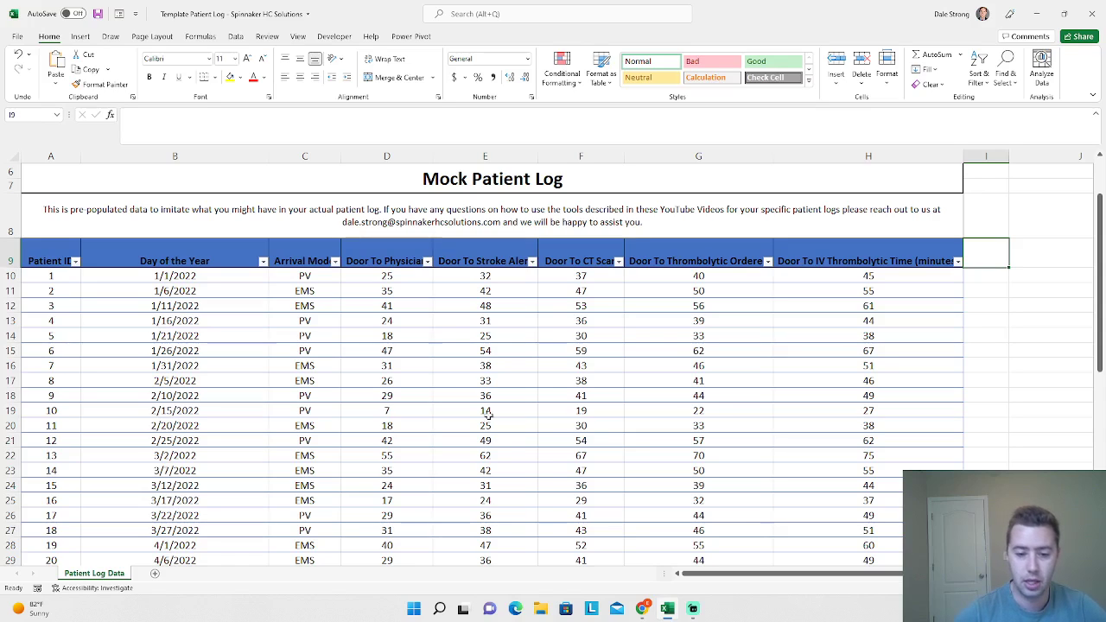
pyautogui.click(263, 261)
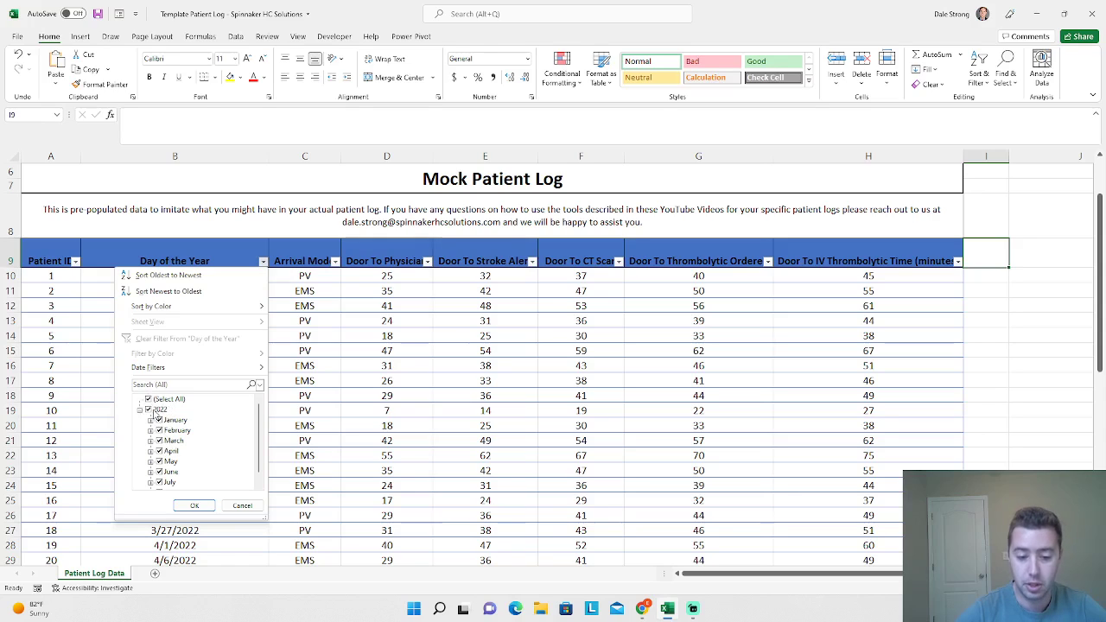
pyautogui.click(336, 261)
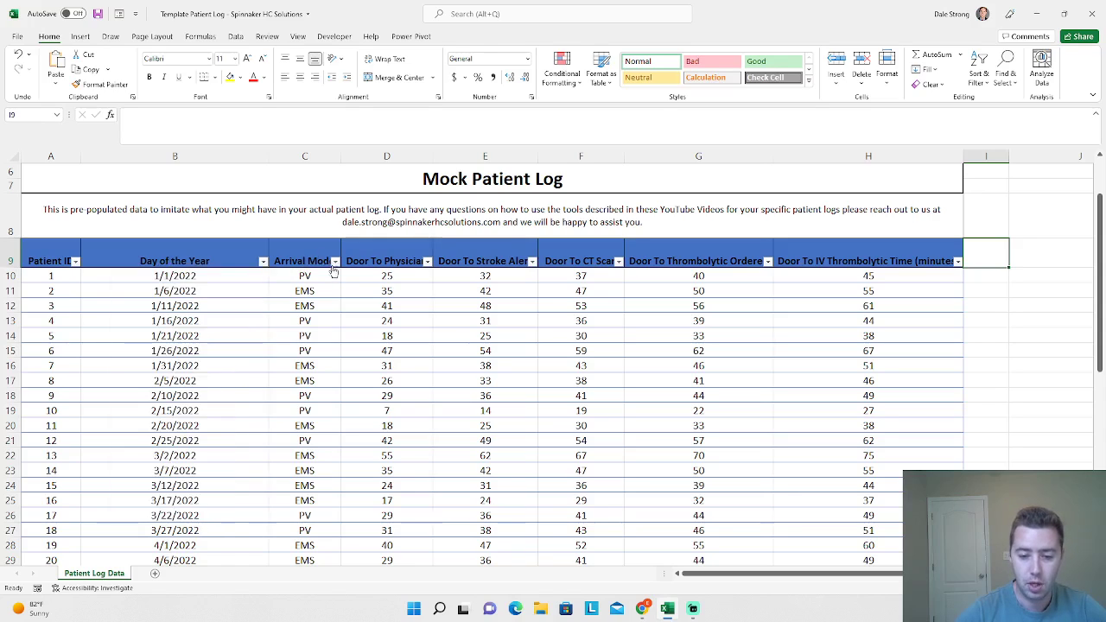
# Filter the Arrival Mode column to exclude PV, leaving only EMS patients, and look through the filtered rows
pyautogui.click(335, 261)
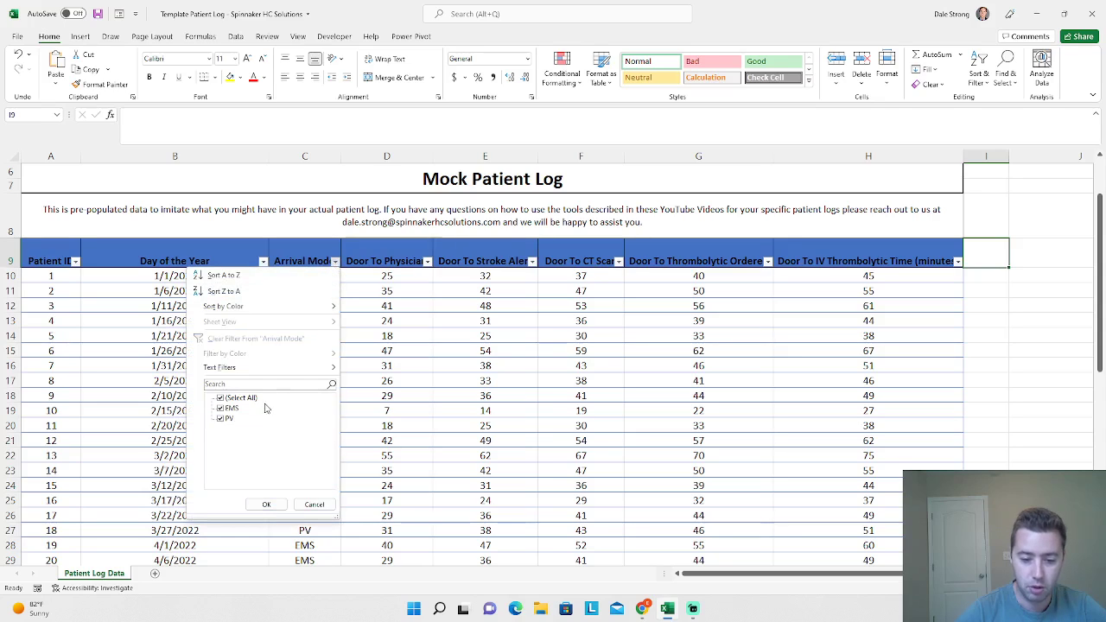
pyautogui.click(227, 420)
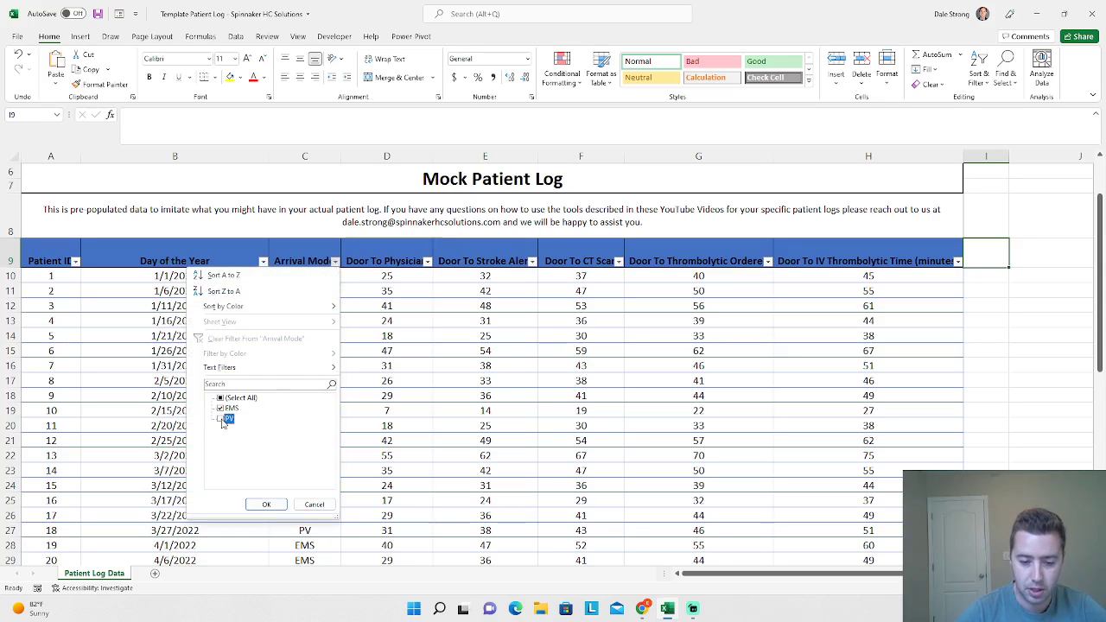
pyautogui.click(266, 504)
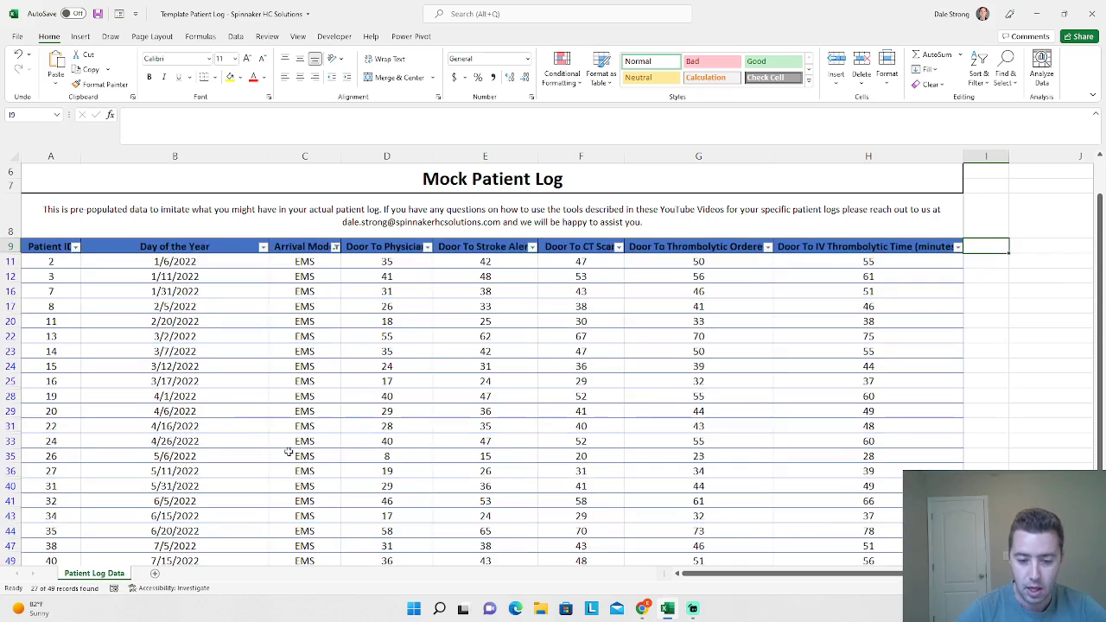
pyautogui.scroll(-3, 303, 418)
pyautogui.scroll(4, 303, 418)
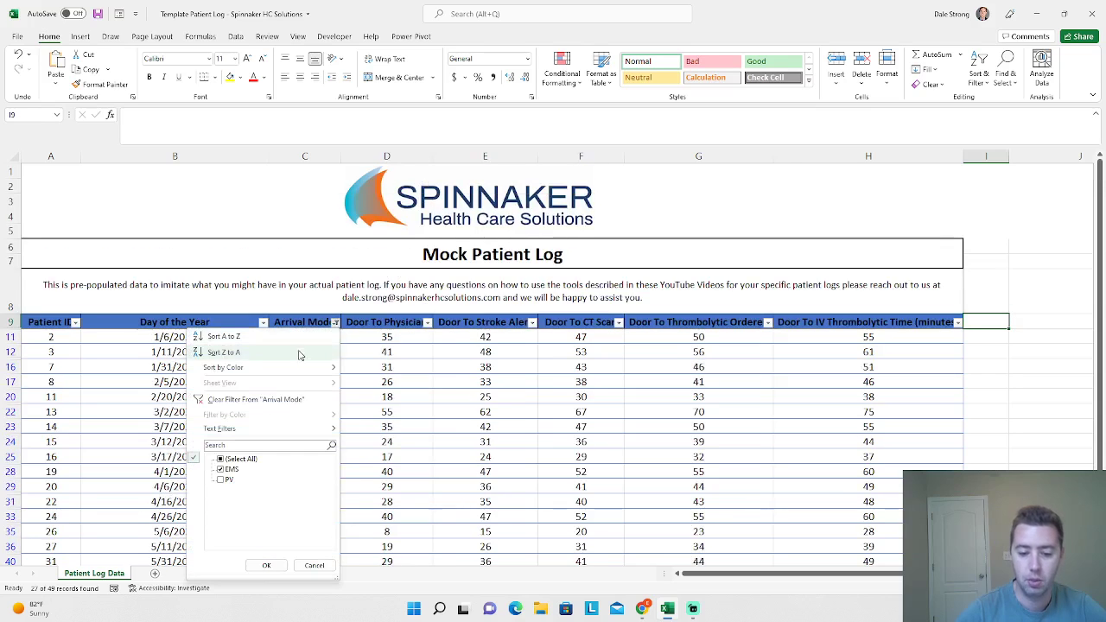
# Include PV again in the Arrival Mode filter, and minimize the workbook after looking over the full table
pyautogui.click(227, 481)
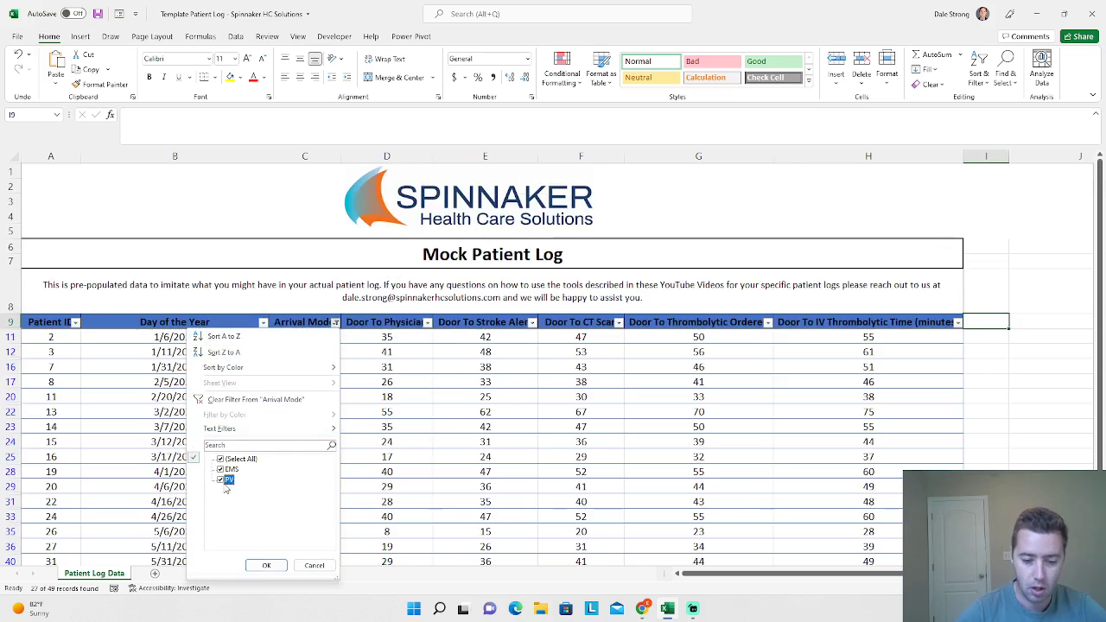
pyautogui.click(267, 565)
pyautogui.scroll(-3, 301, 417)
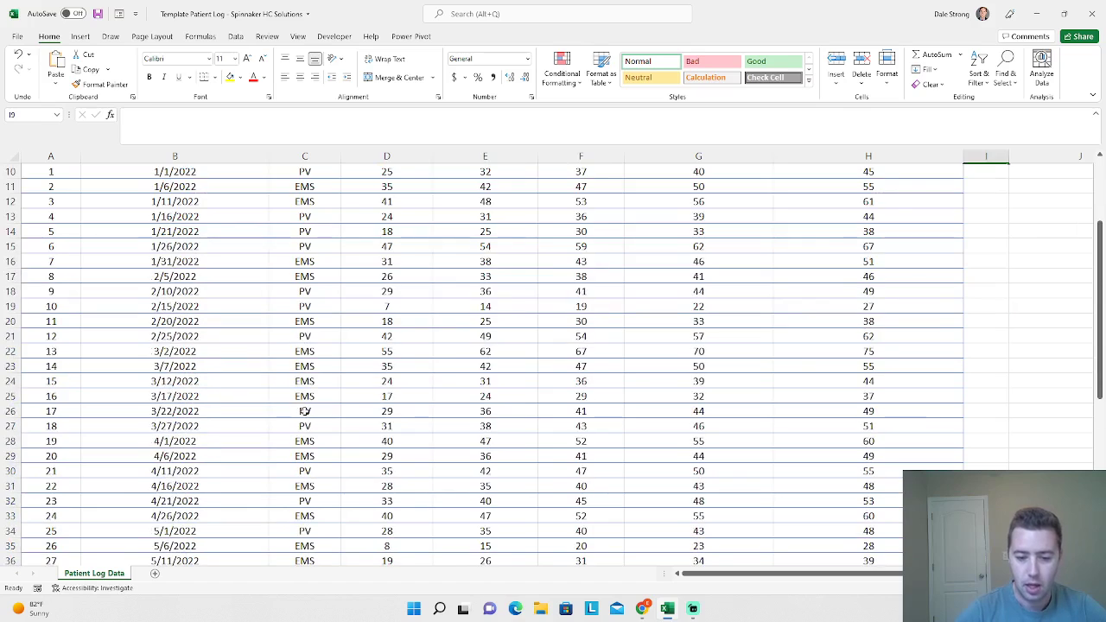
pyautogui.scroll(-3, 302, 415)
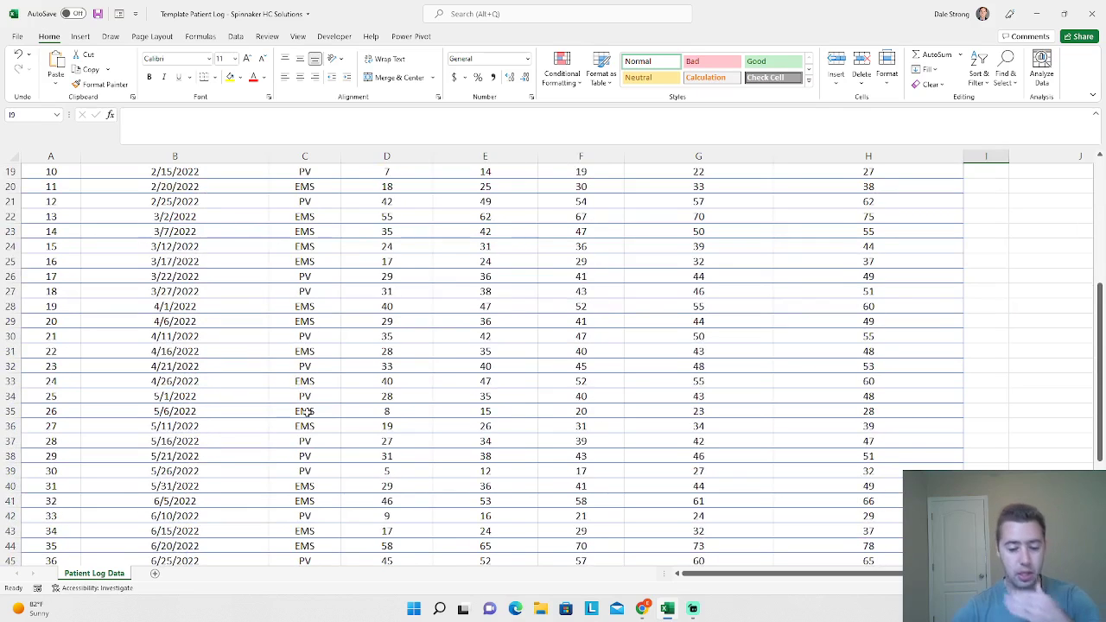
pyautogui.scroll(3, 308, 413)
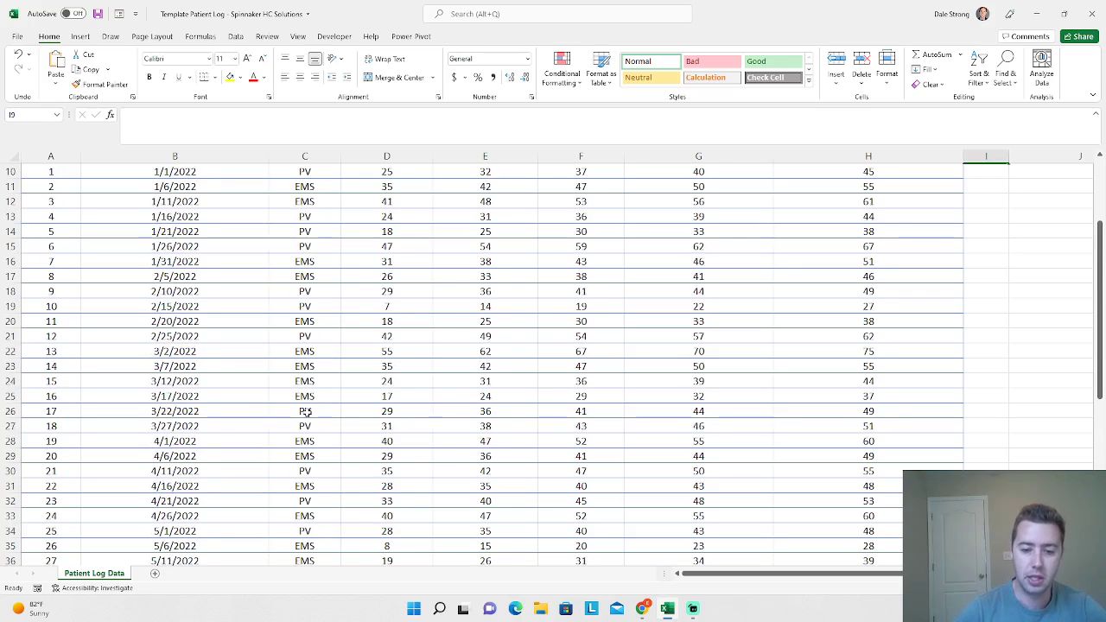
pyautogui.scroll(2, 304, 413)
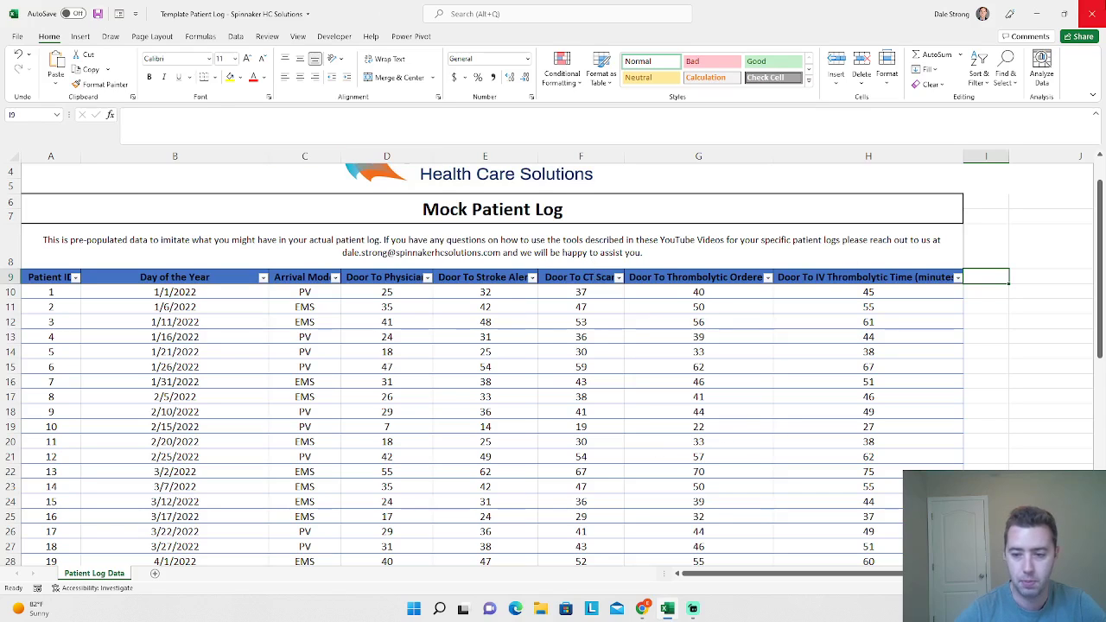
pyautogui.click(1036, 13)
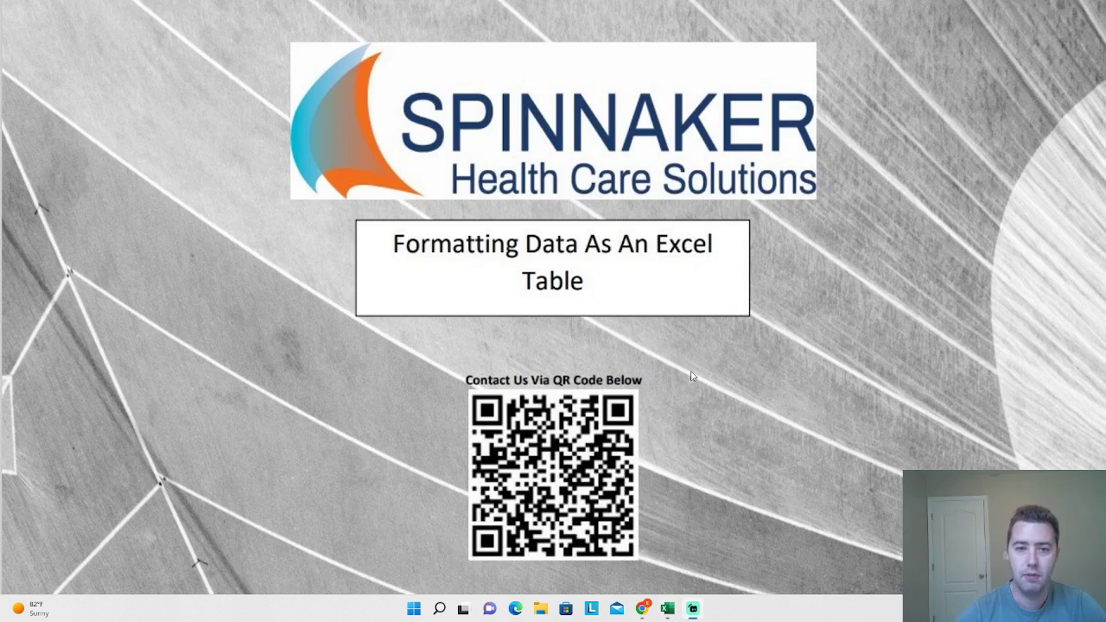